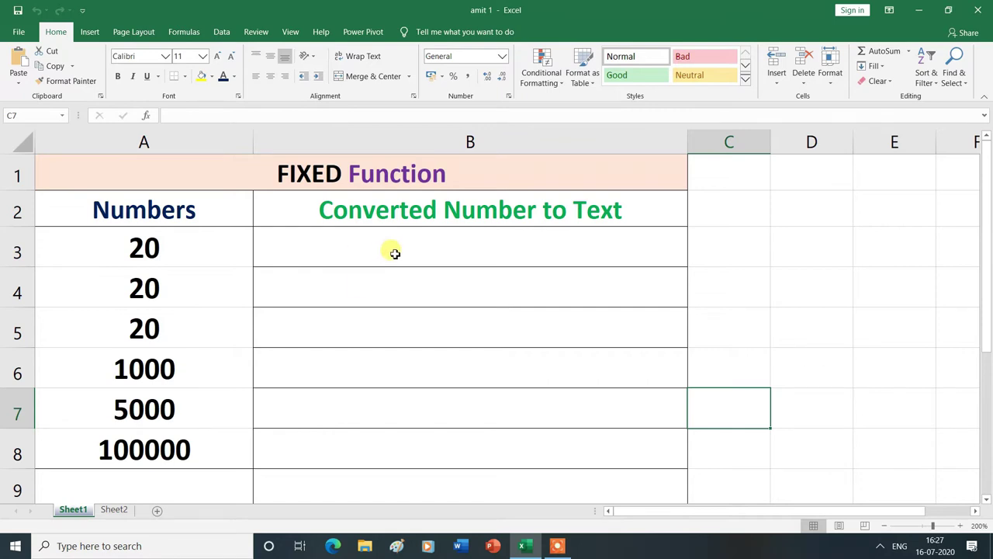
Enter =FIXED(A3) in B3 so the number 20 shows as the text 20.00
{"action": "left_click", "coordinate": [357, 255]}
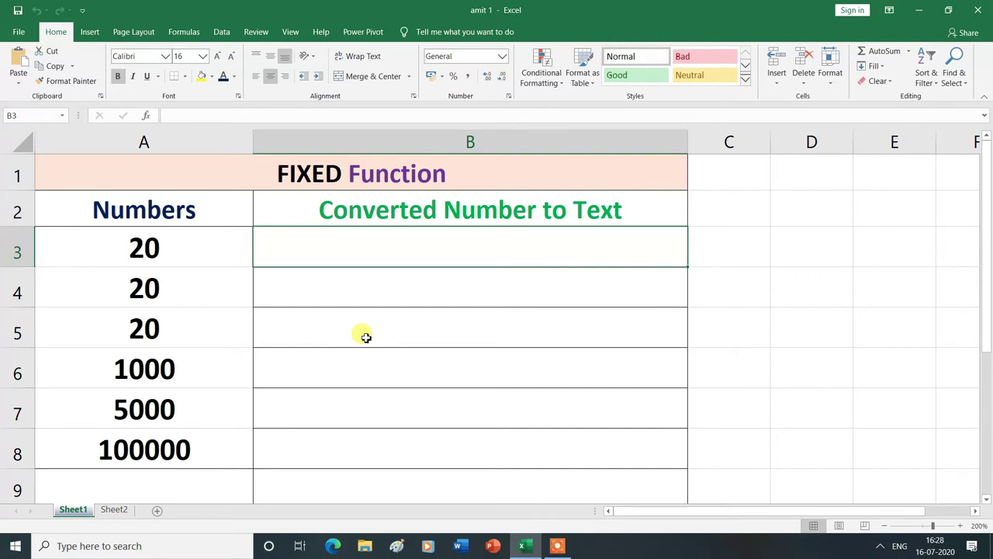
{"action": "type", "text": "="}
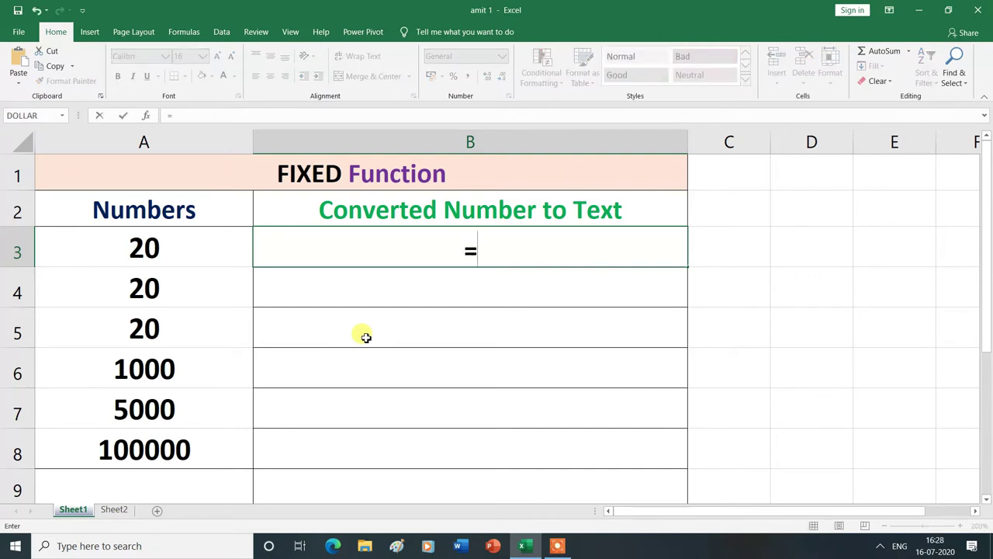
{"action": "type", "text": "fixe"}
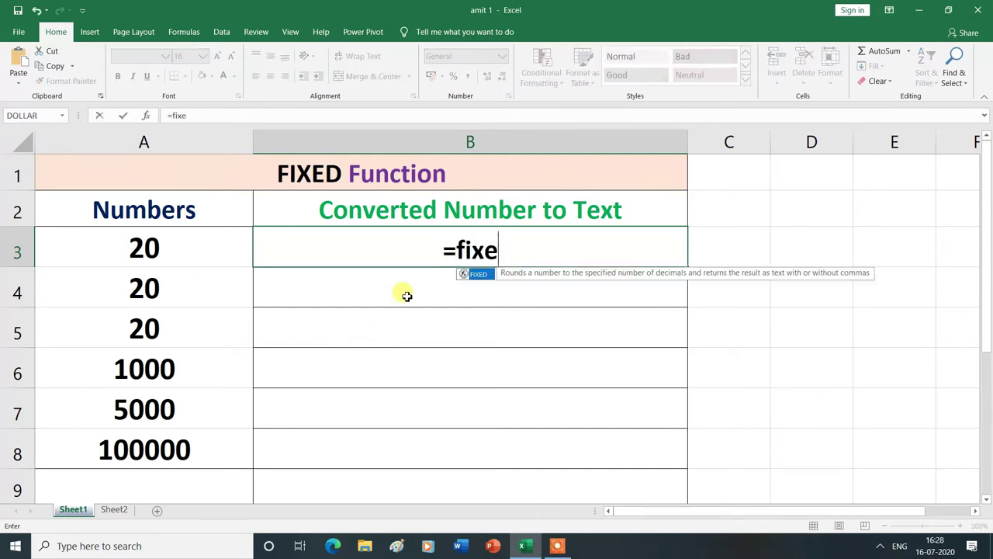
{"action": "double_click", "coordinate": [485, 276]}
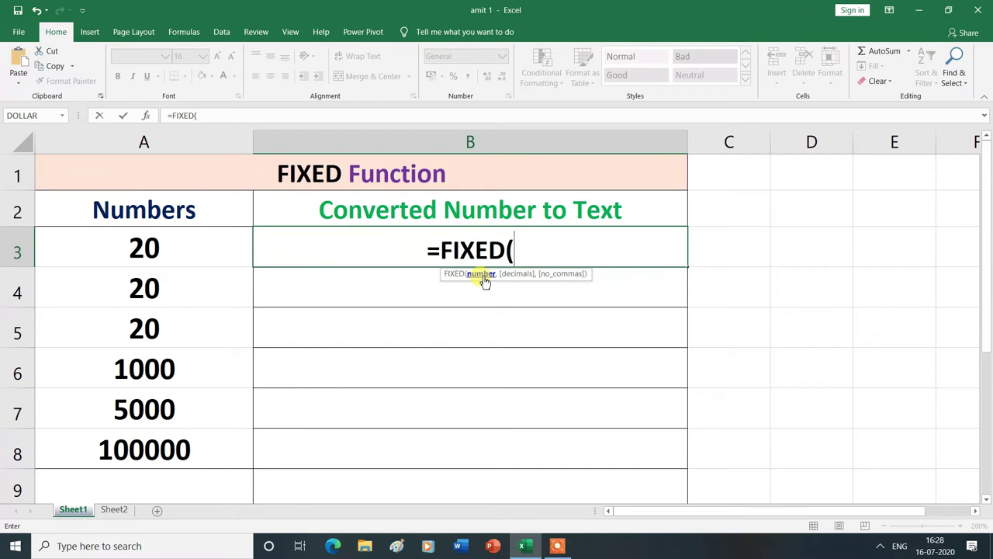
{"action": "left_click", "coordinate": [142, 249]}
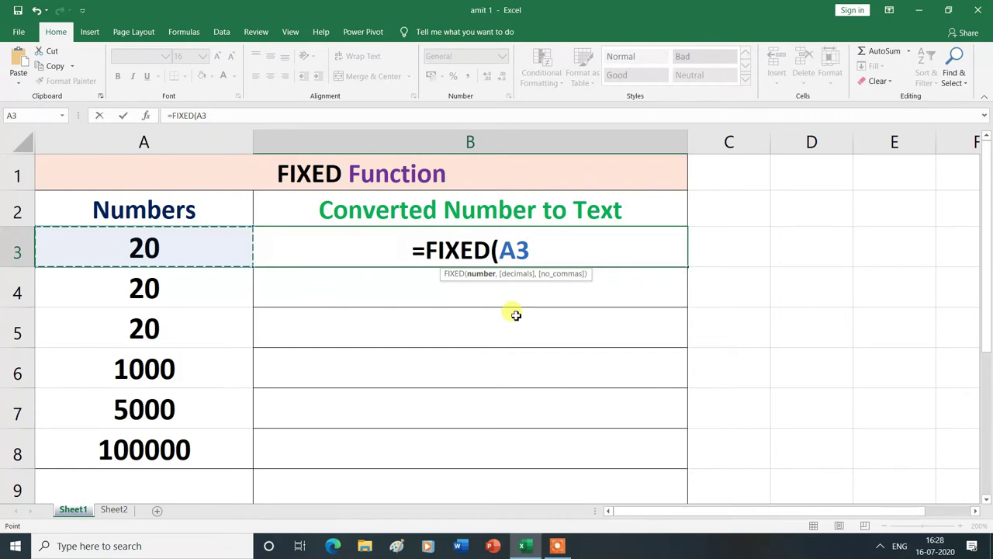
{"action": "type", "text": ")"}
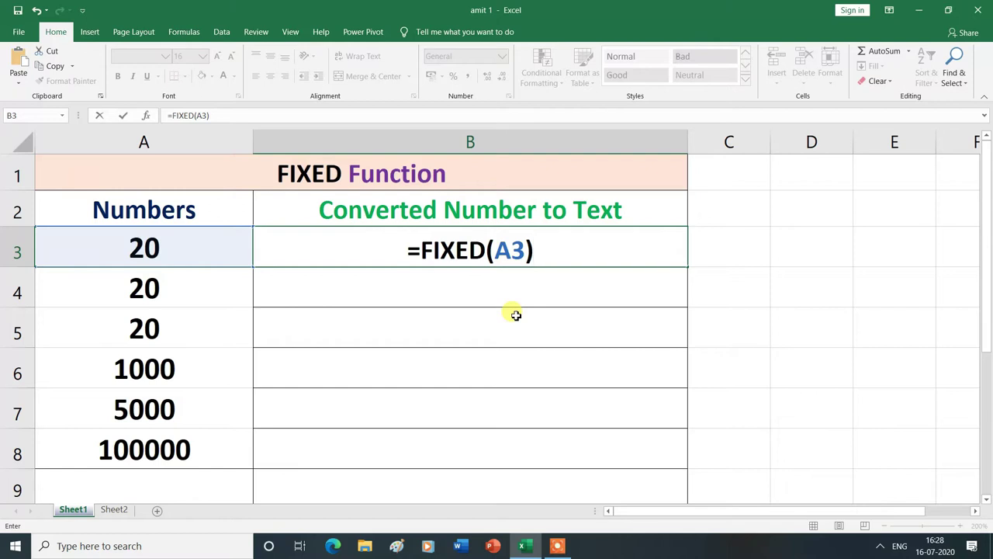
{"action": "key", "text": "Return"}
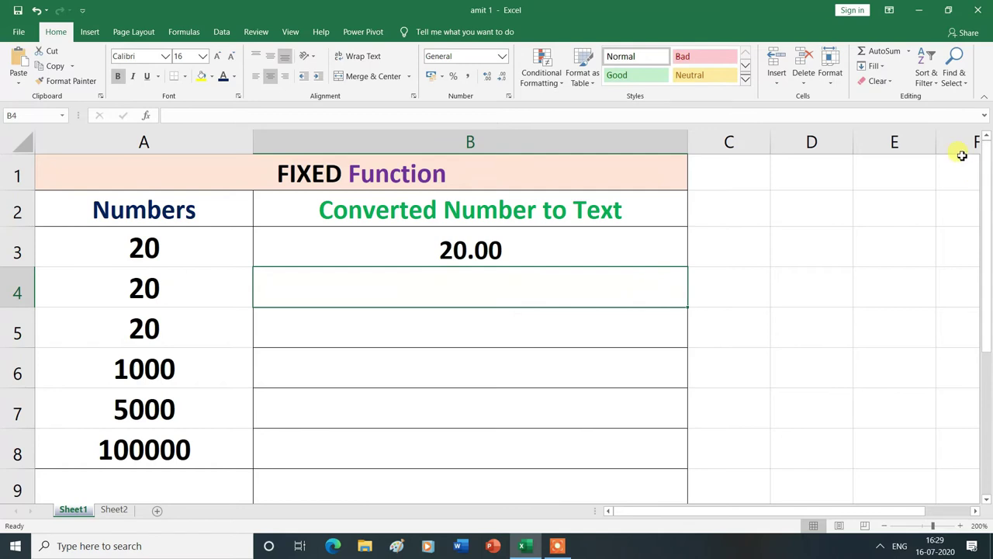
Enter =FIXED(A4,1) in B4 to convert A4 to text with one decimal, 20.0
{"action": "type", "text": "="}
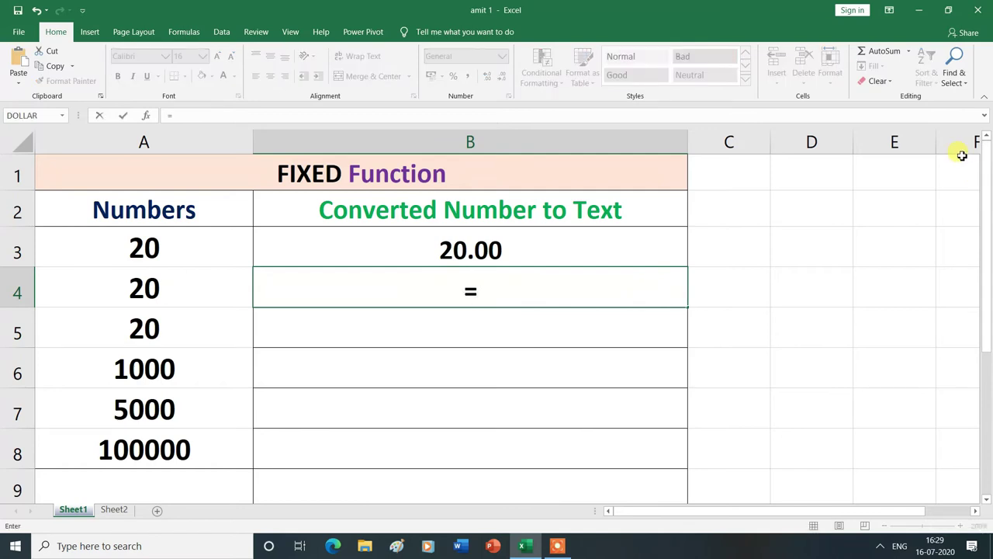
{"action": "type", "text": "fix"}
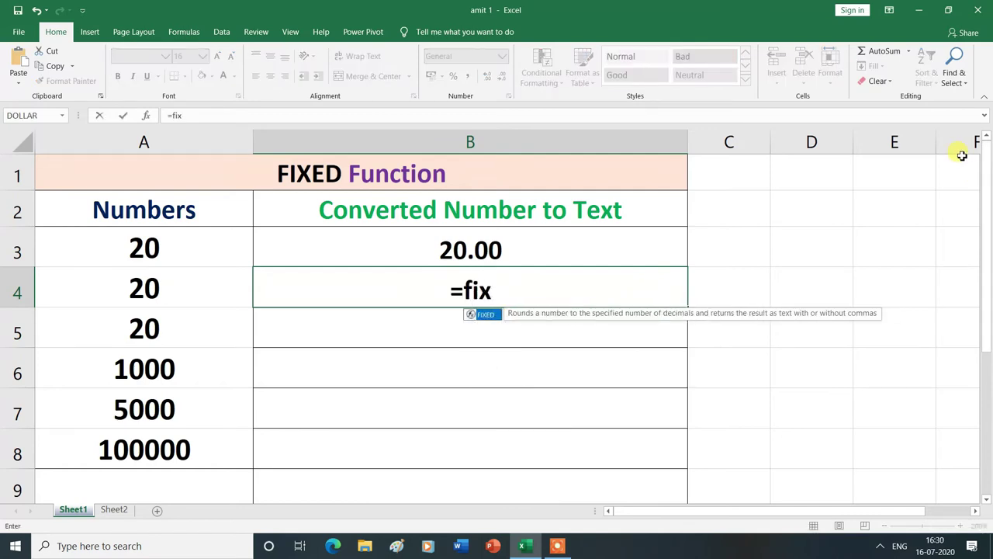
{"action": "double_click", "coordinate": [483, 315]}
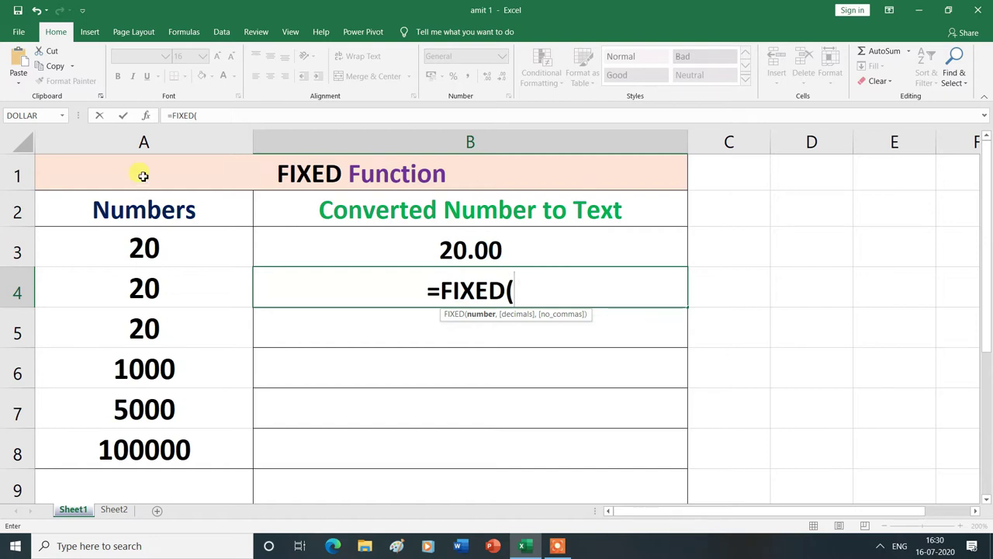
{"action": "left_click", "coordinate": [144, 287]}
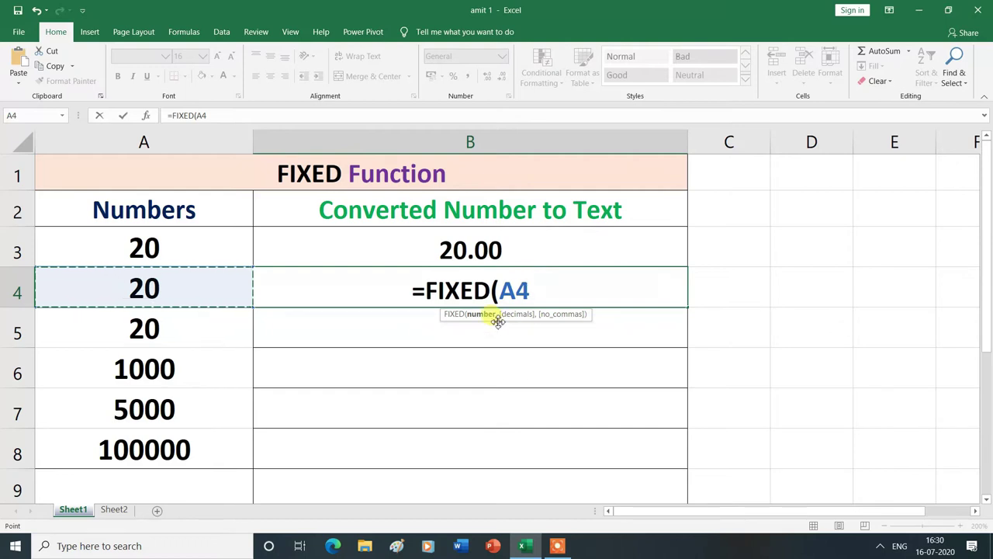
{"action": "type", "text": ","}
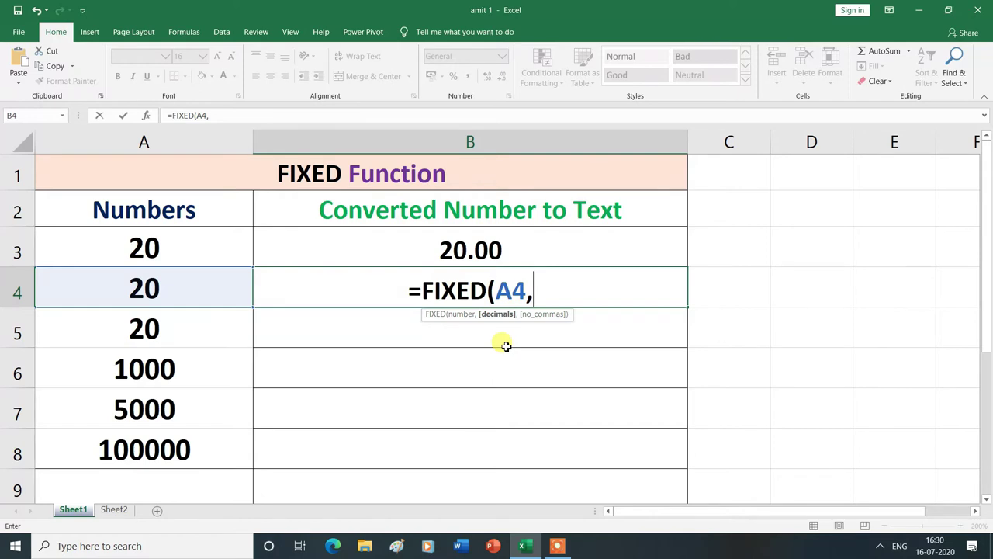
{"action": "type", "text": "1"}
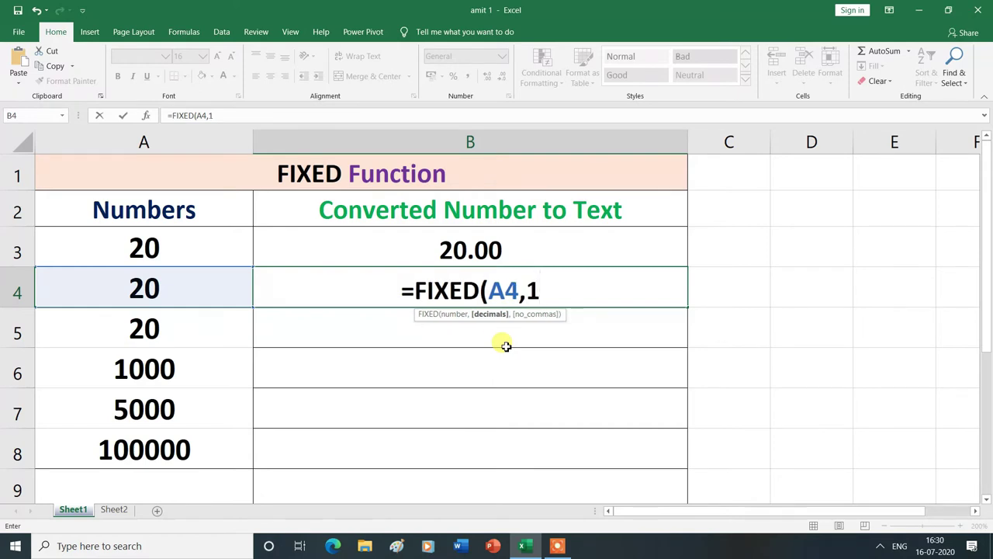
{"action": "type", "text": ")"}
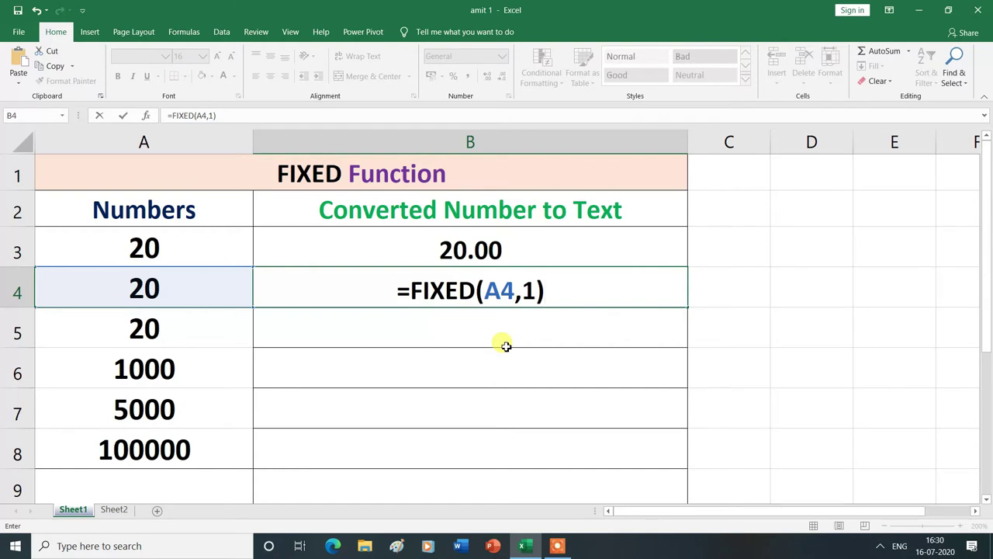
{"action": "key", "text": "Return"}
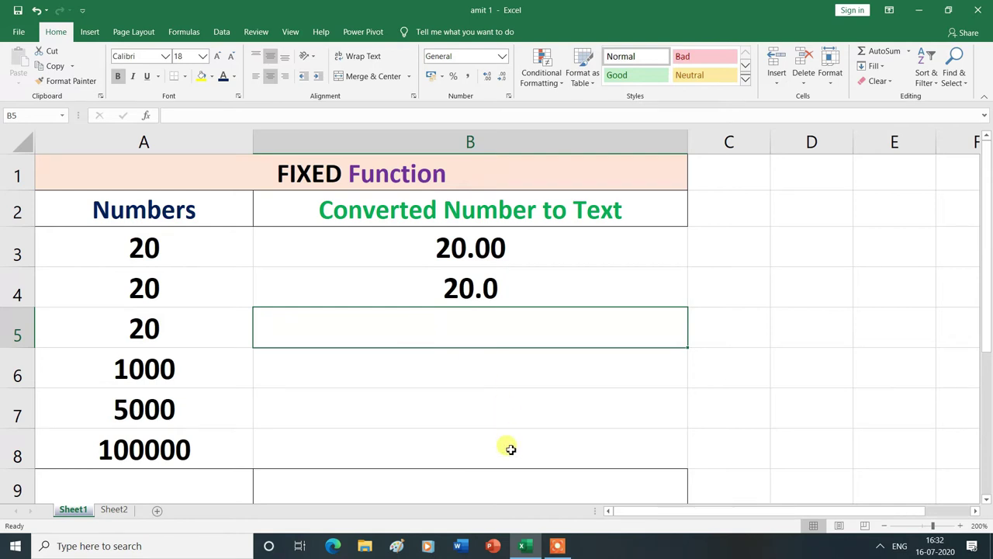
Enter =FIXED(A5,0) in B5 to convert A5 to text with no decimals, 20
{"action": "type", "text": "="}
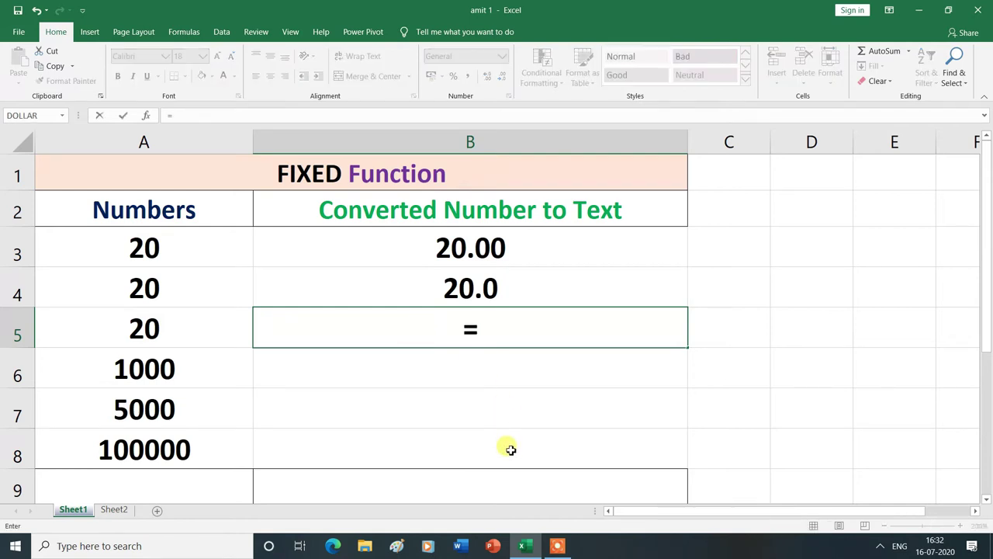
{"action": "type", "text": "fixe"}
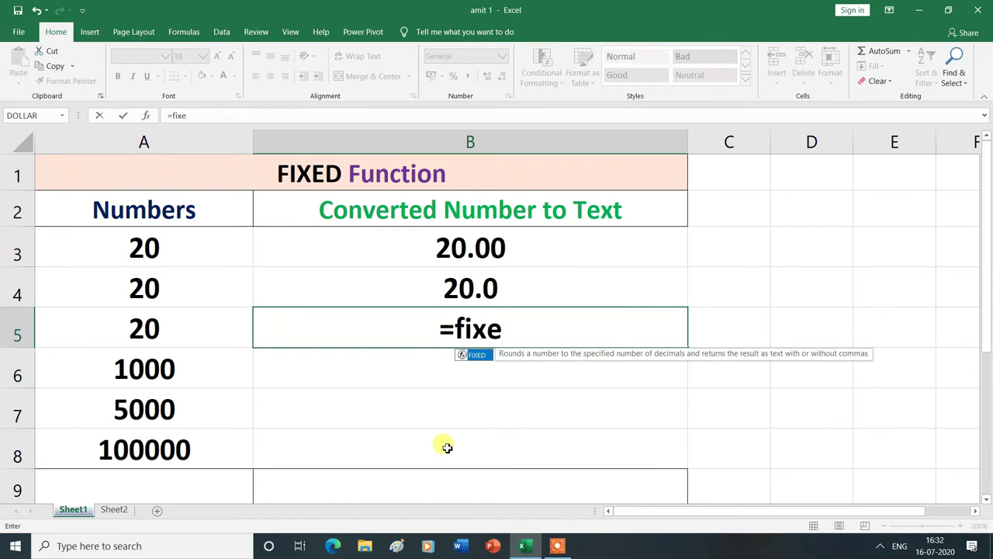
{"action": "double_click", "coordinate": [475, 355]}
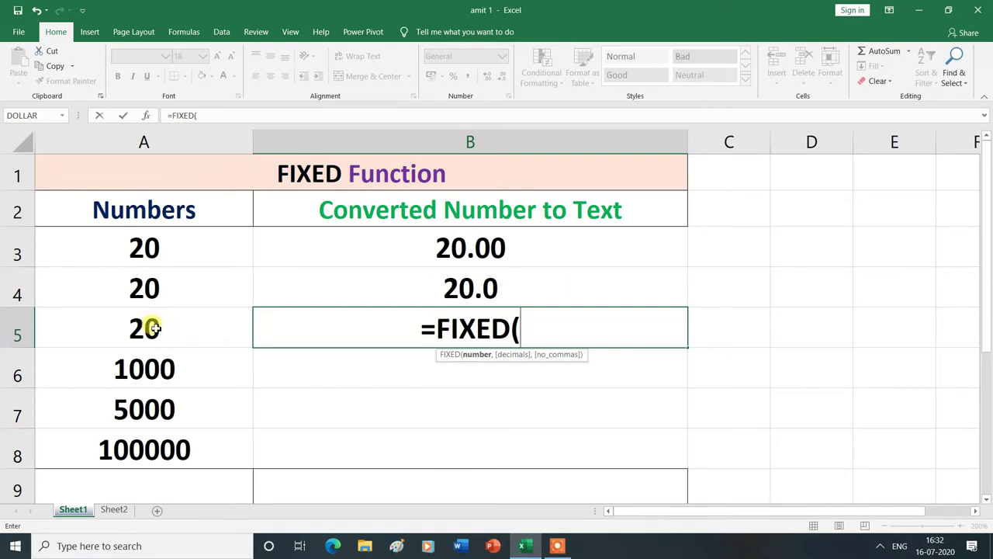
{"action": "left_click", "coordinate": [155, 329]}
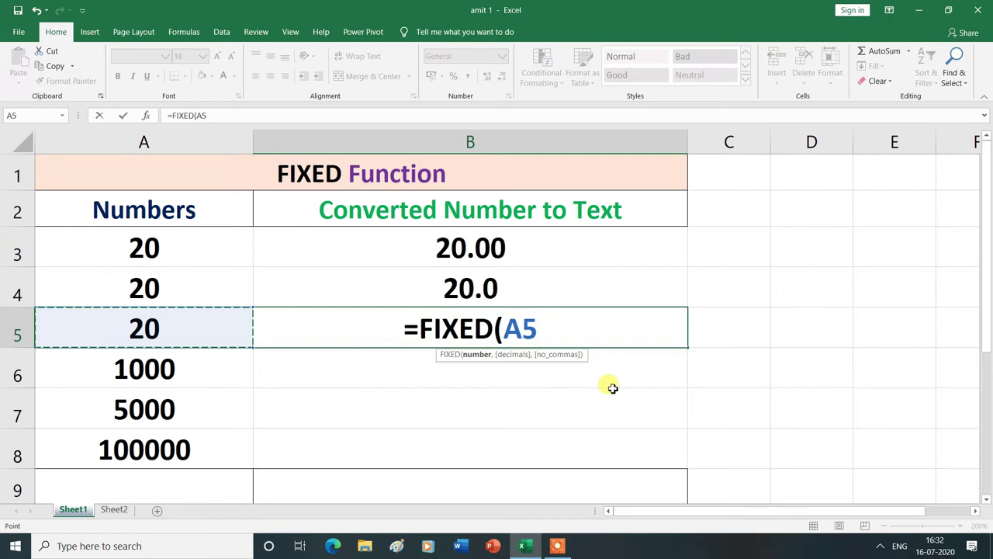
{"action": "type", "text": ","}
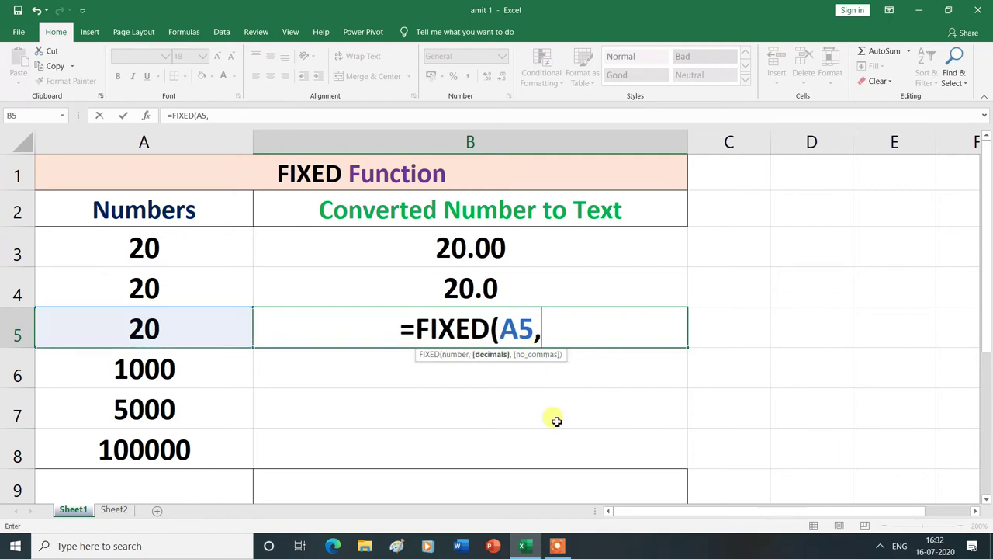
{"action": "type", "text": "0"}
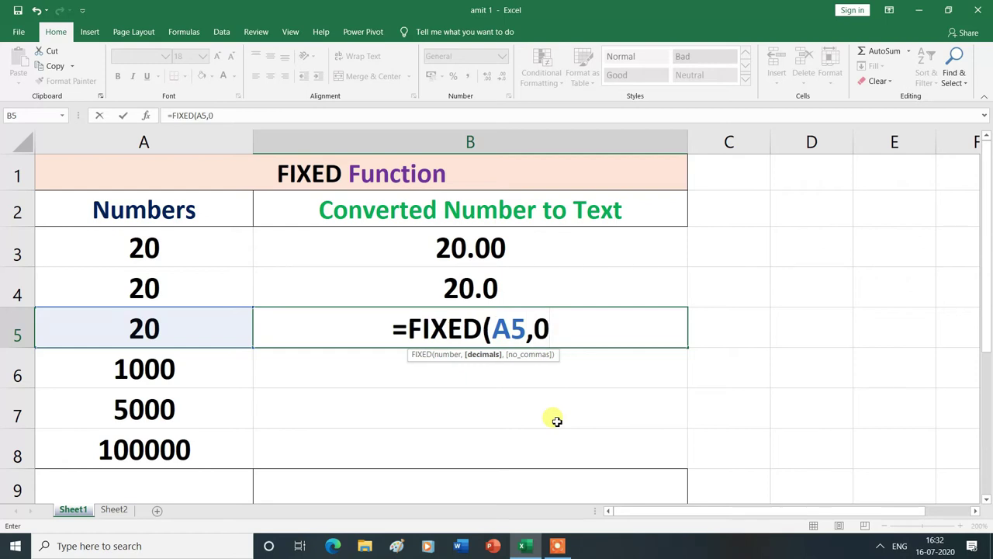
{"action": "type", "text": ")"}
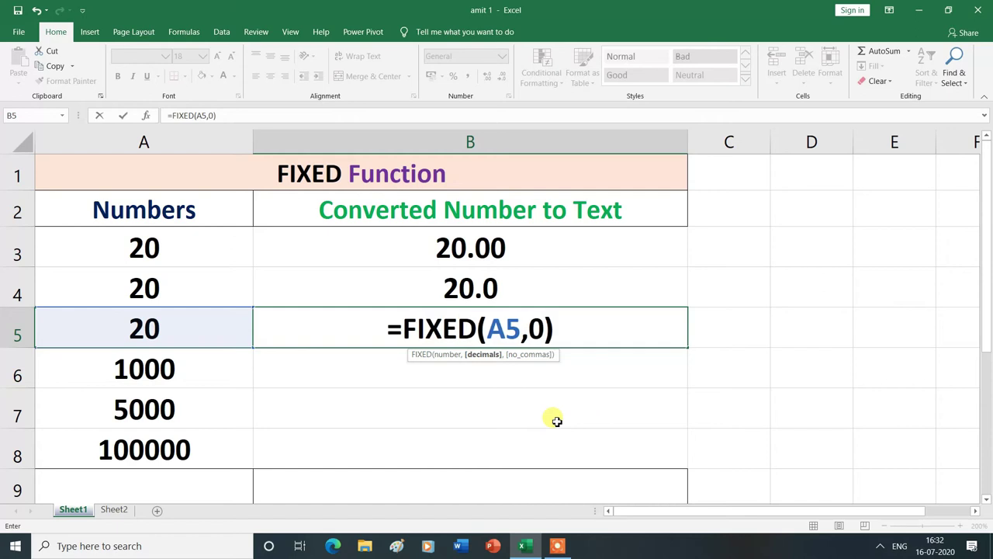
{"action": "key", "text": "Return"}
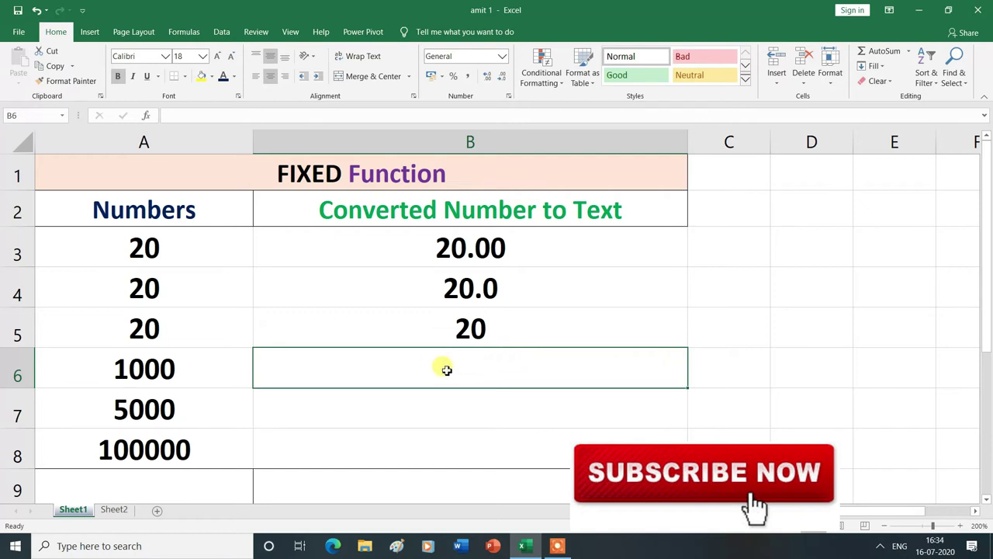
Enter =FIXED(A6) in B6 so 1000 becomes the text 1,000.00
{"action": "type", "text": "="}
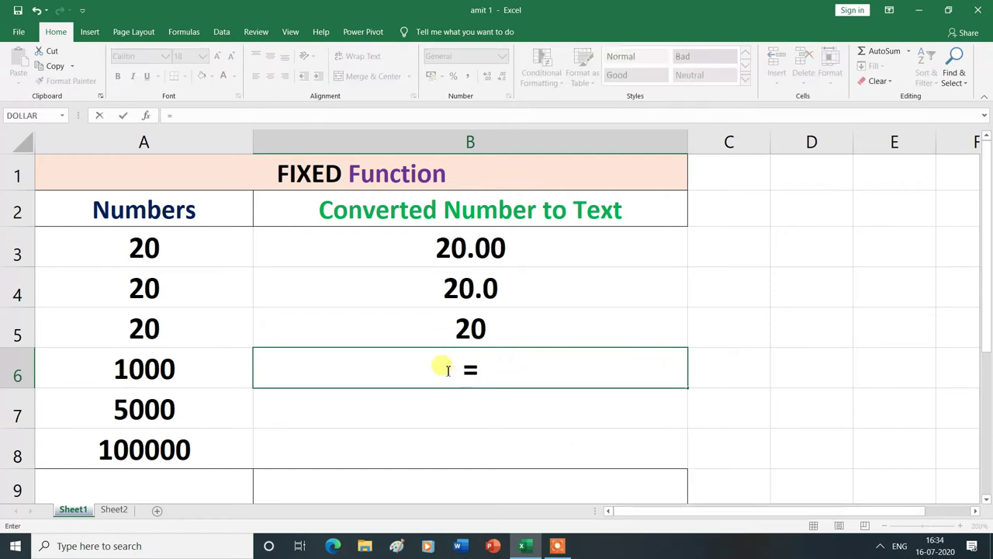
{"action": "type", "text": "fixe"}
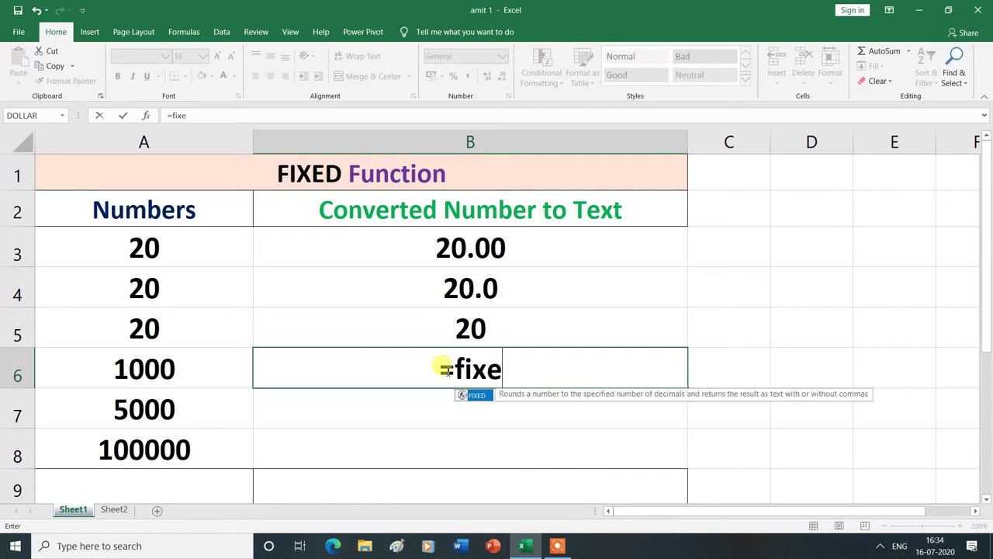
{"action": "double_click", "coordinate": [477, 396]}
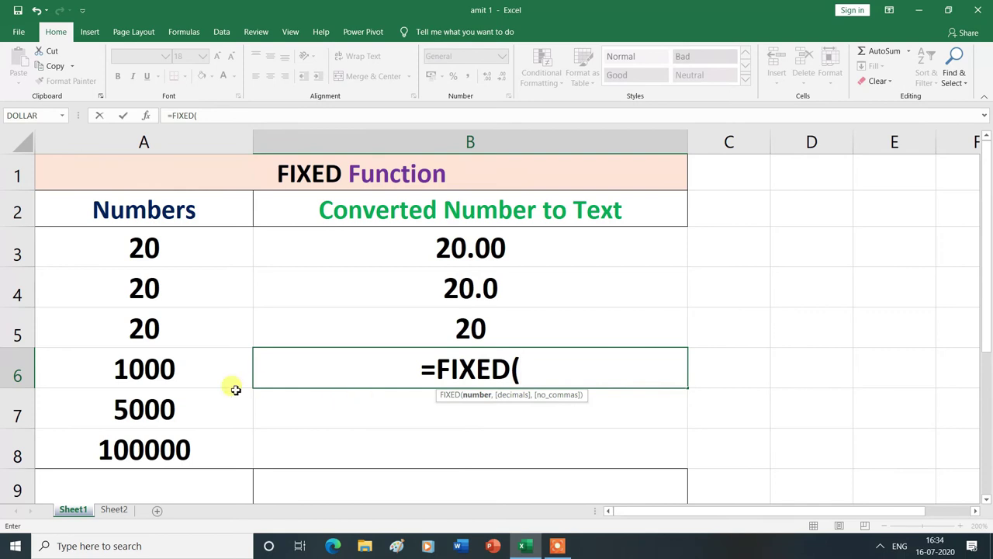
{"action": "left_click", "coordinate": [139, 370]}
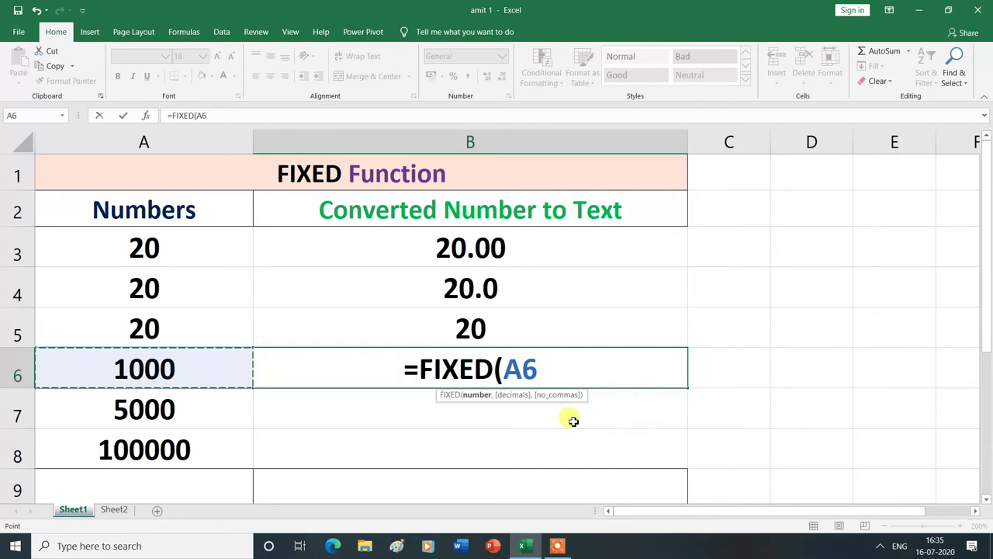
{"action": "type", "text": ")"}
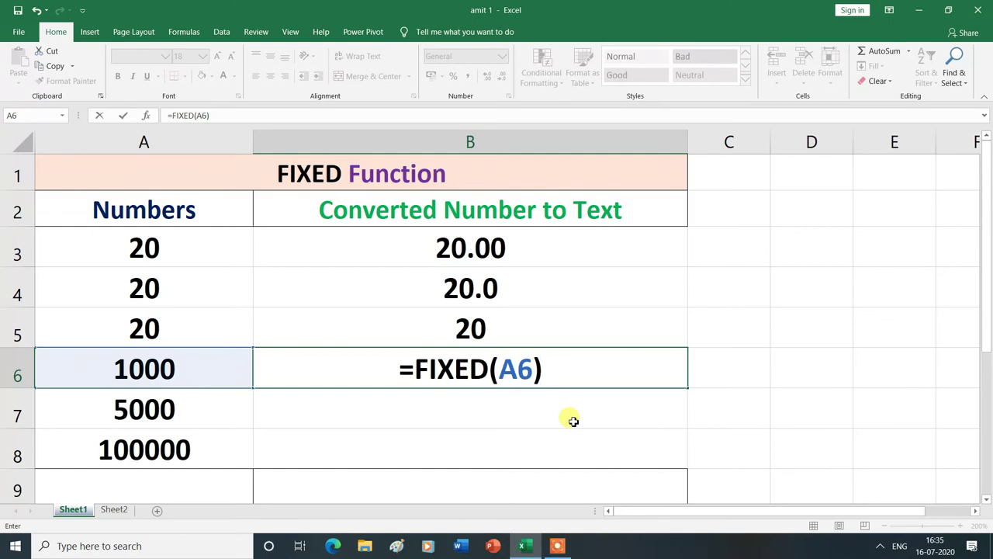
{"action": "key", "text": "Return"}
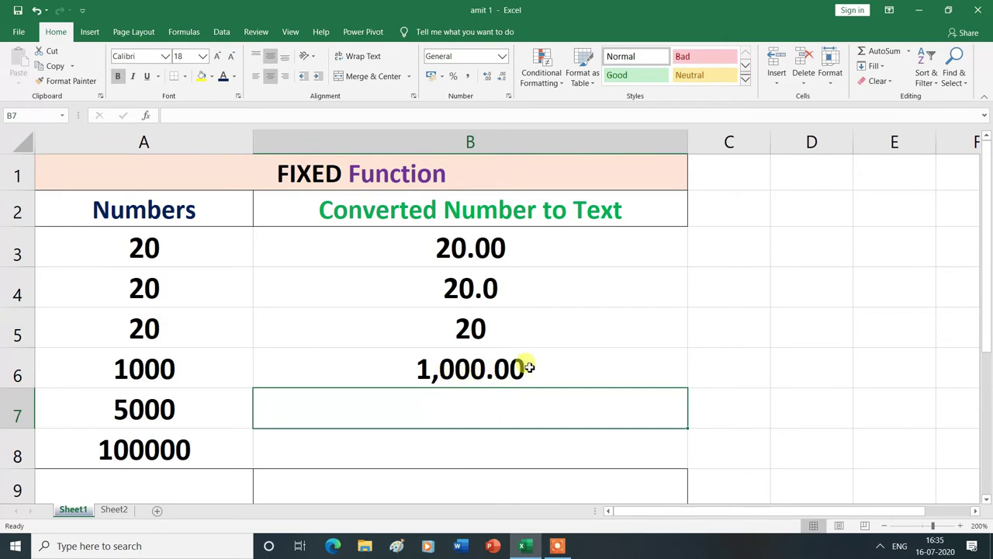
{"action": "double_click", "coordinate": [405, 370]}
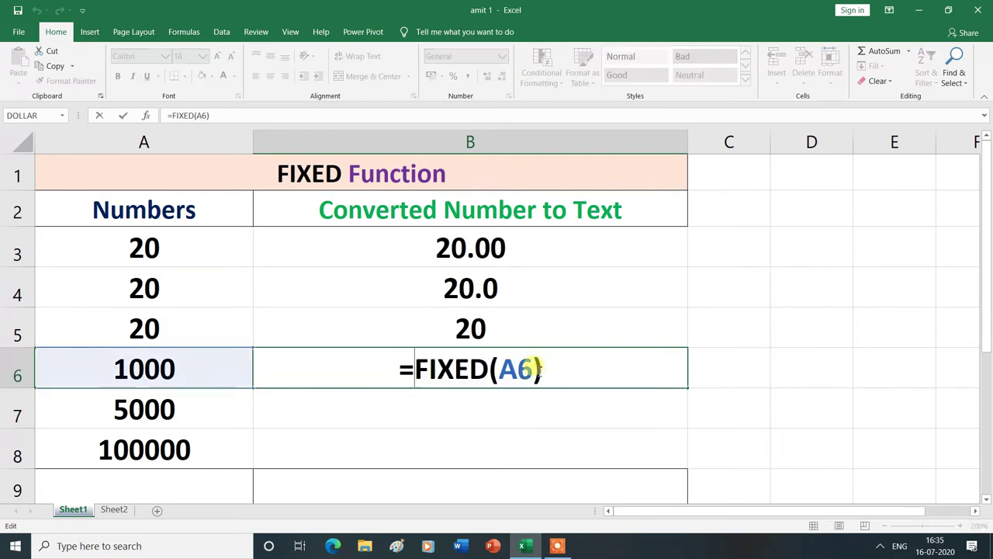
Change the B6 formula to =FIXED(A6,0) so it reads 1,000
{"action": "left_click", "coordinate": [536, 372]}
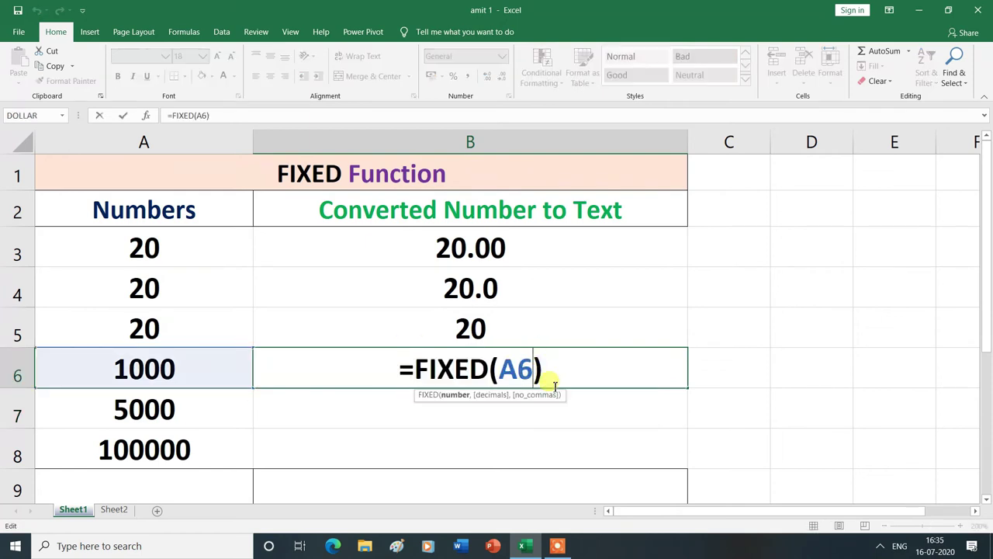
{"action": "type", "text": ",0"}
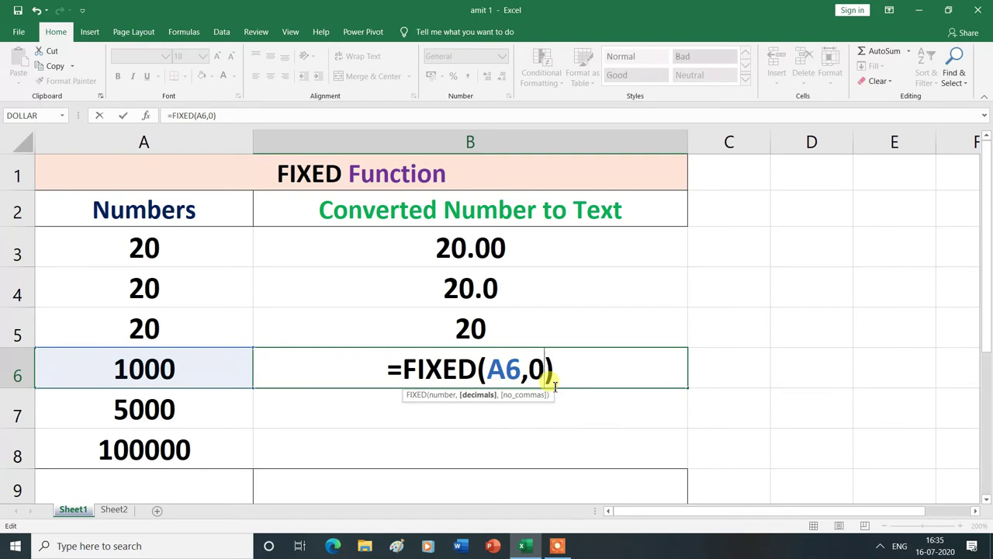
{"action": "key", "text": "Return"}
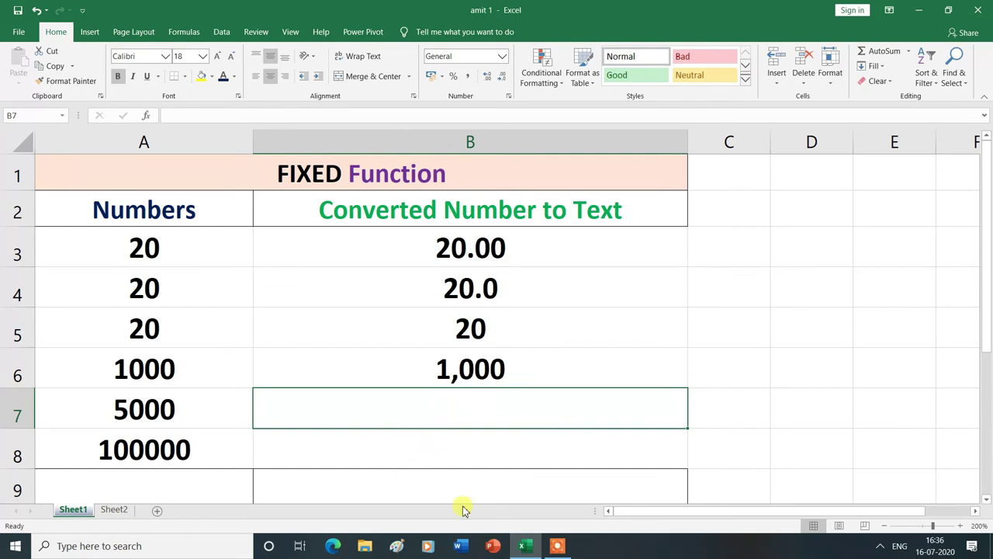
Enter =FIXED(A7,3) in B7 to show 5000 as the text 5,000.000
{"action": "type", "text": "="}
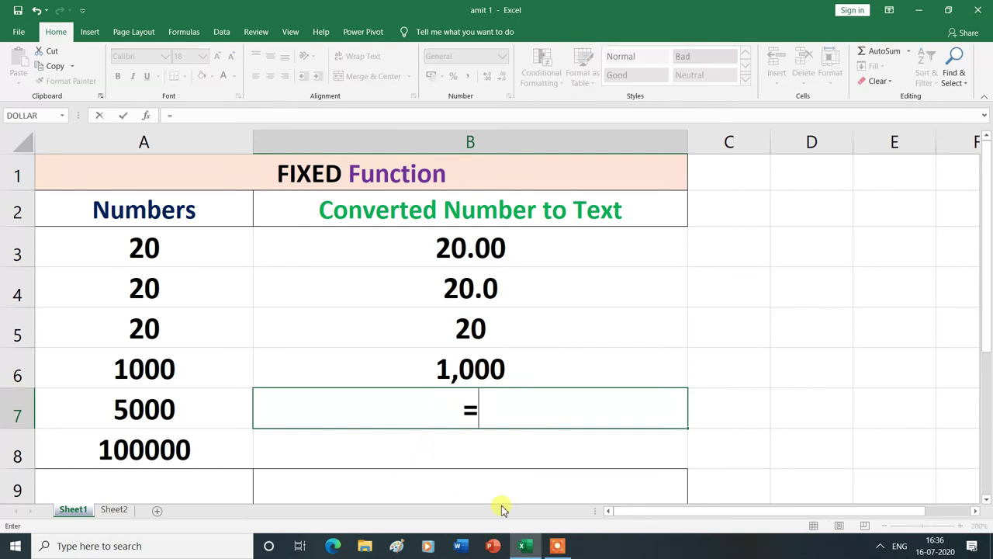
{"action": "type", "text": "fix"}
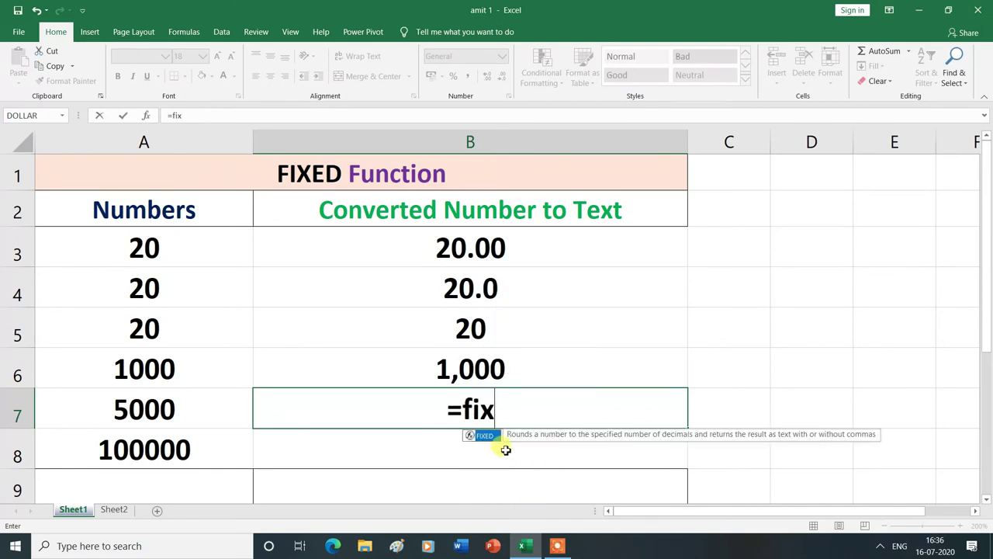
{"action": "double_click", "coordinate": [484, 435]}
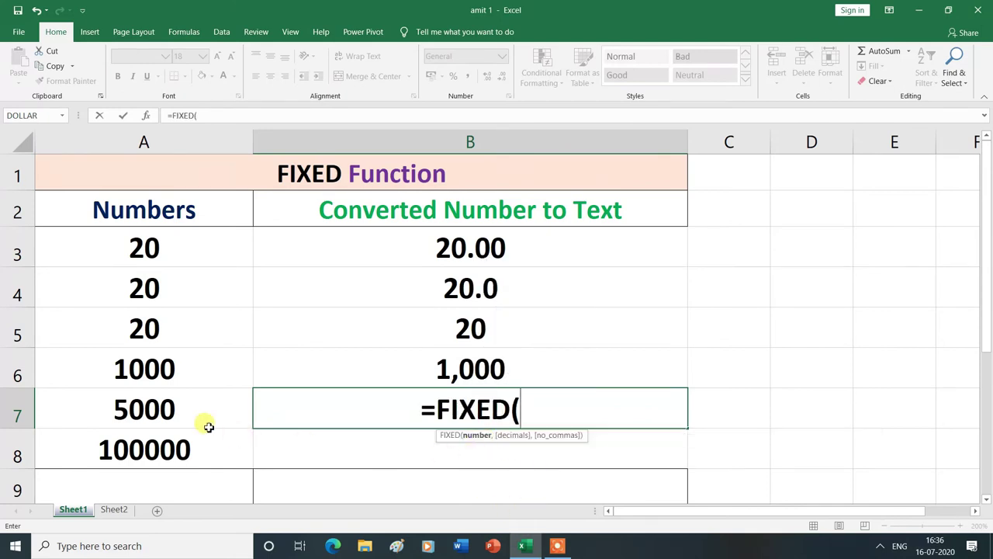
{"action": "left_click", "coordinate": [135, 409]}
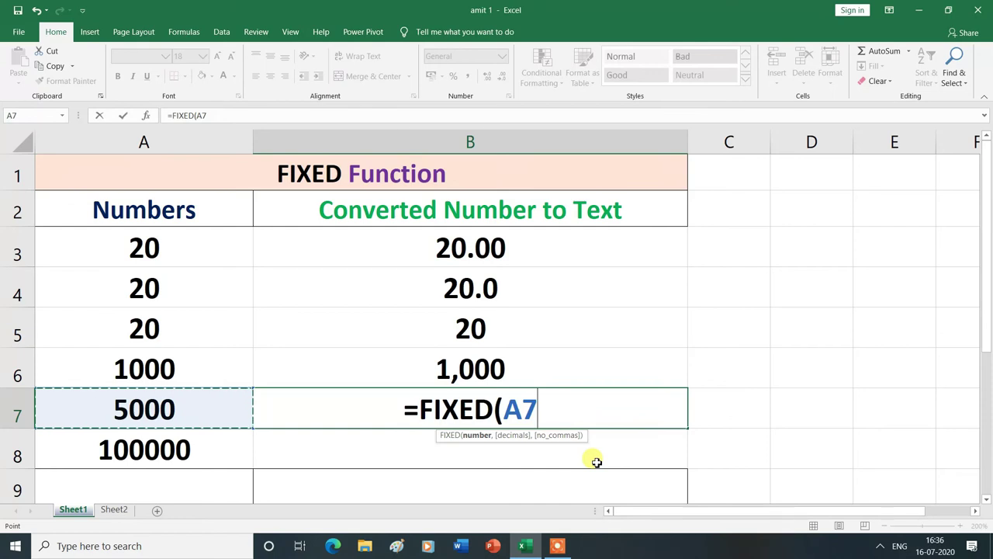
{"action": "type", "text": ","}
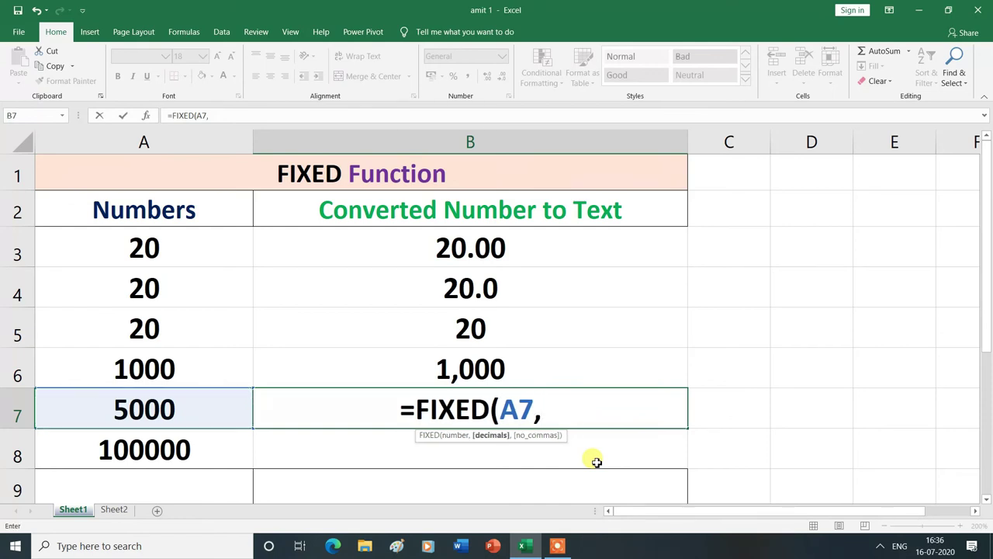
{"action": "type", "text": "3"}
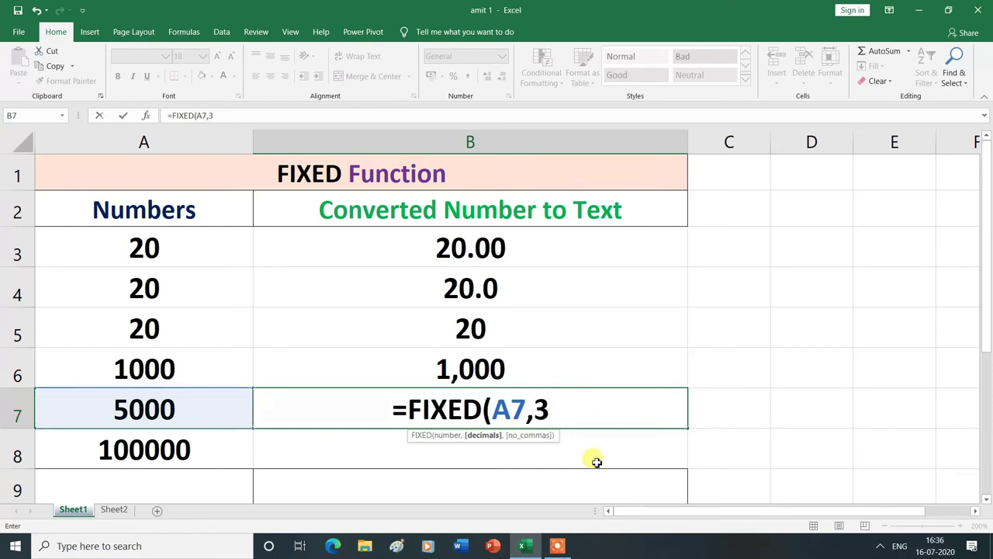
{"action": "type", "text": ")"}
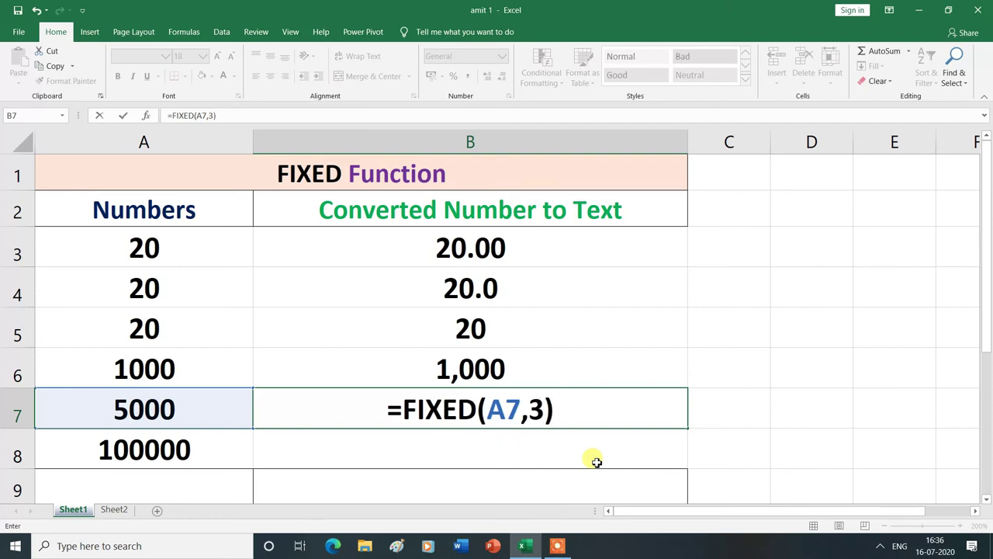
{"action": "key", "text": "Return"}
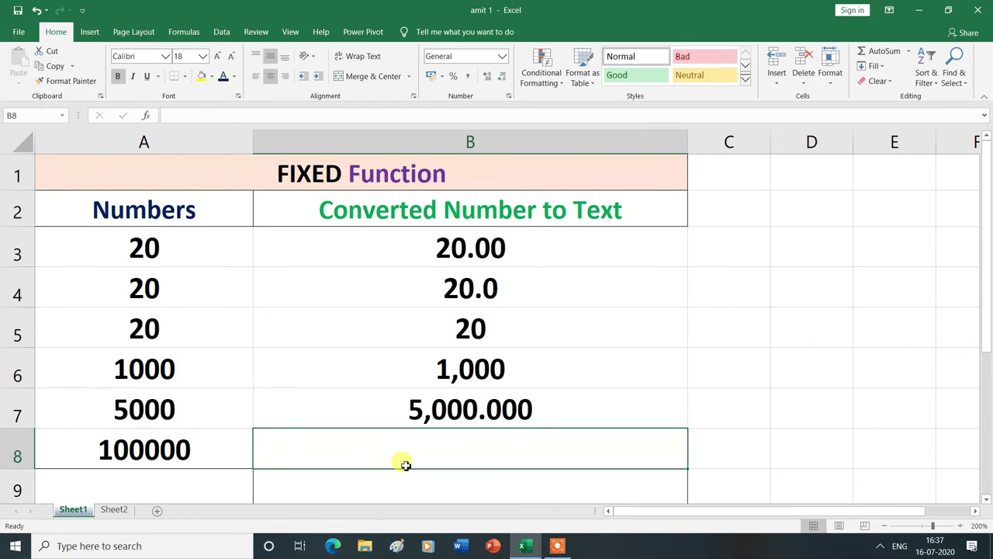
Enter =FIXED(A8) in B8 to show 100000 as the text 1,00,000.00
{"action": "type", "text": "="}
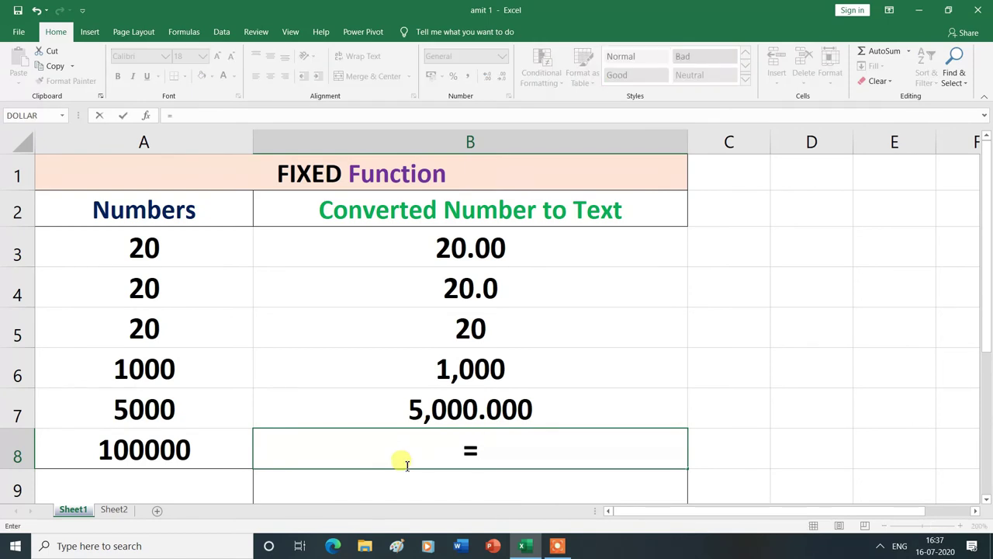
{"action": "type", "text": "fi"}
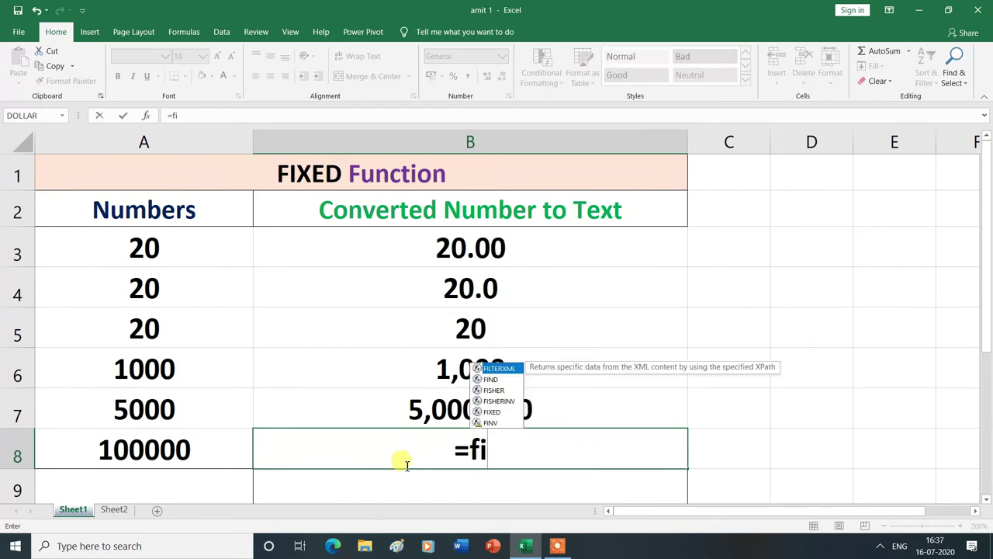
{"action": "type", "text": "x"}
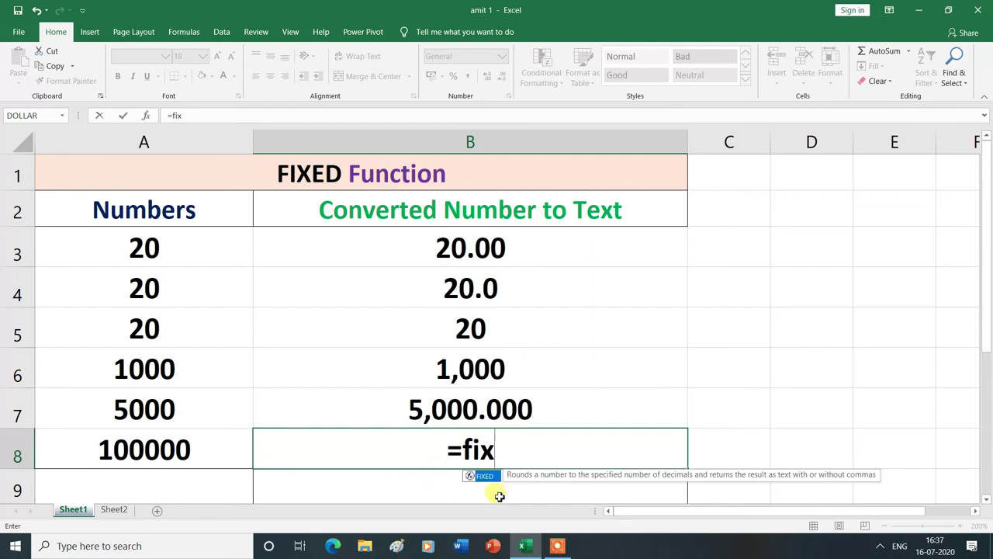
{"action": "double_click", "coordinate": [489, 475]}
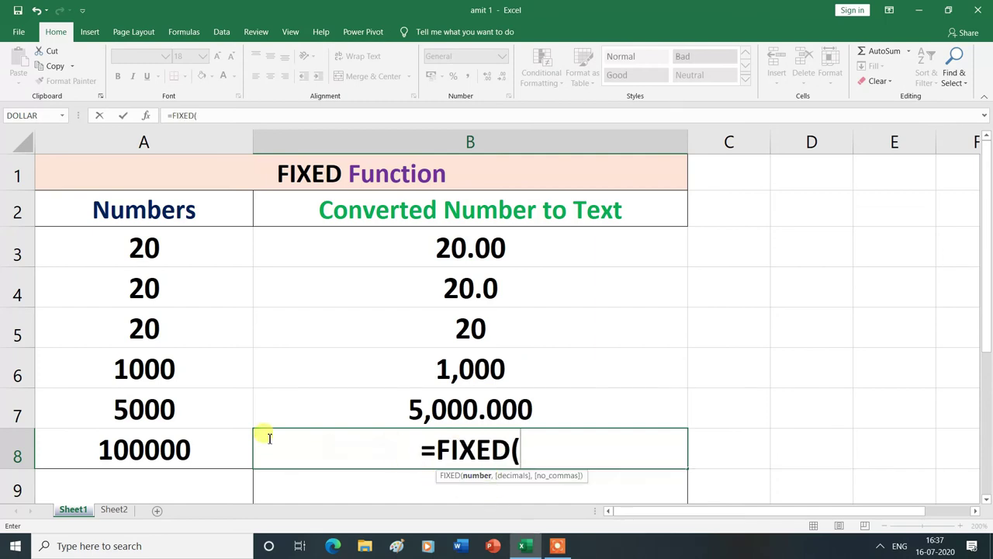
{"action": "left_click", "coordinate": [133, 452]}
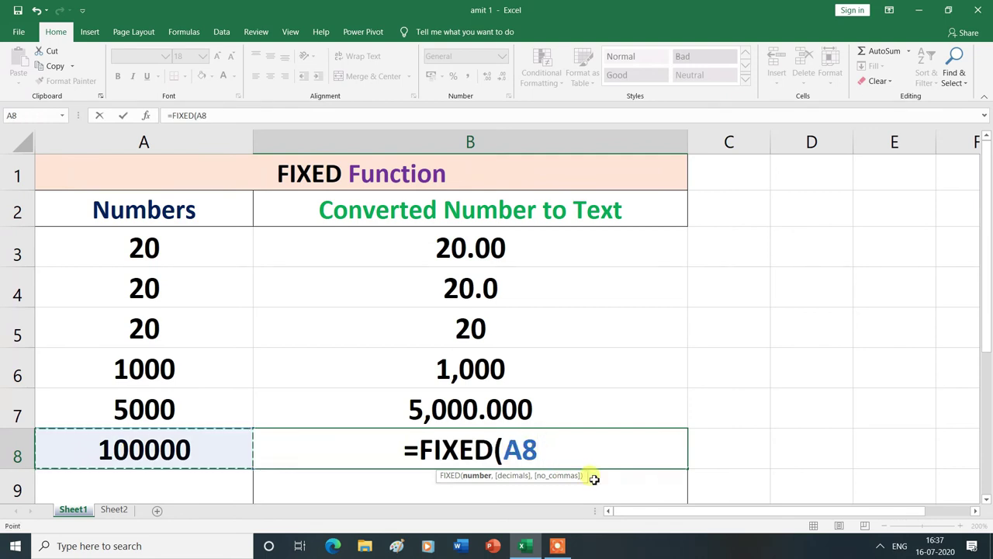
{"action": "type", "text": ")"}
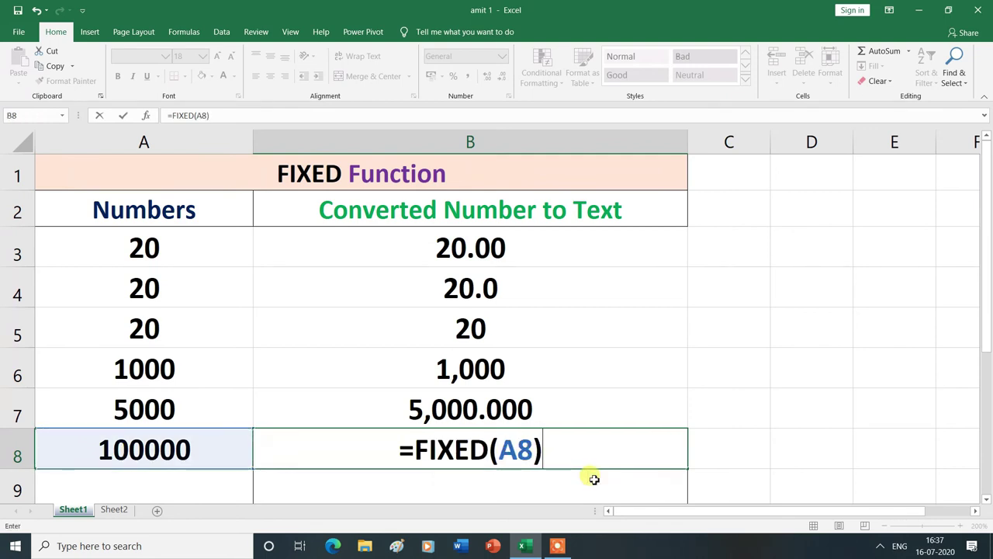
{"action": "key", "text": "Return"}
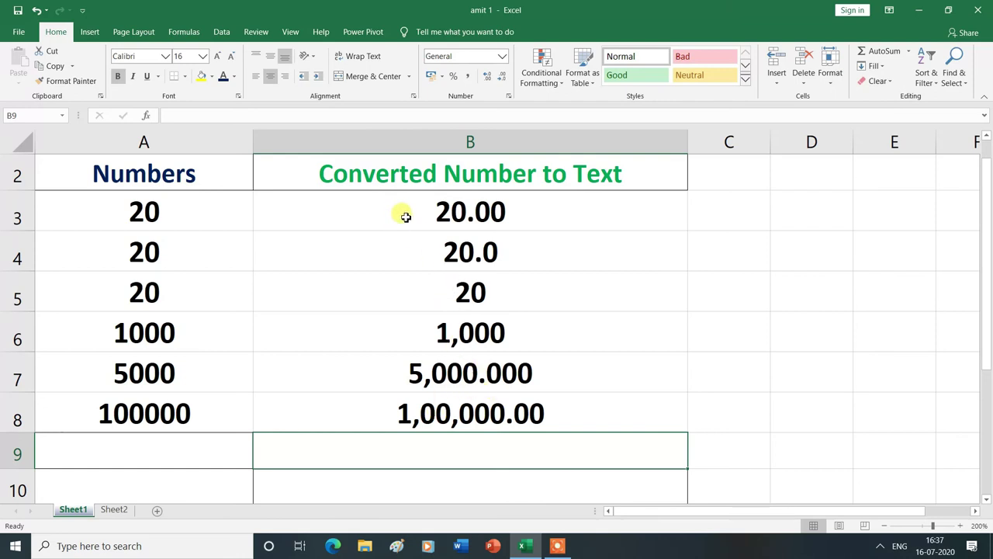
Apply Increase Decimal and Comma Style to B3:B8, confirming the FIXED text results stay unchanged
{"action": "left_click_drag", "start_coordinate": [415, 200], "coordinate": [422, 404]}
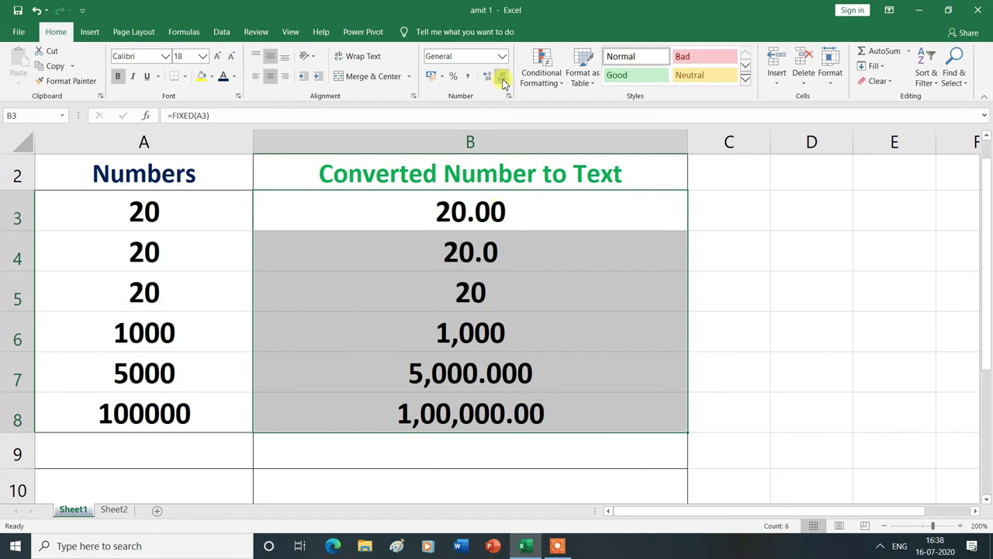
{"action": "left_click", "coordinate": [484, 78]}
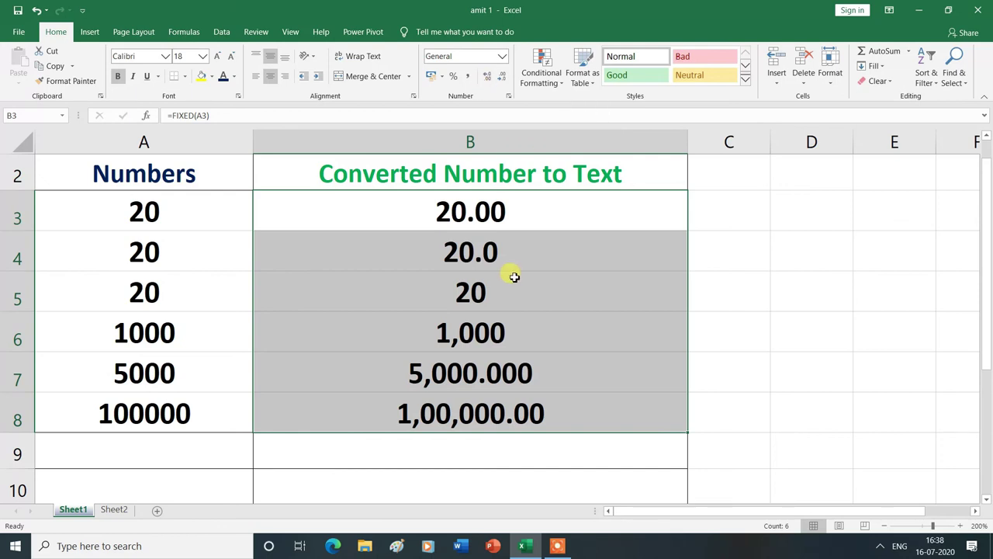
{"action": "left_click", "coordinate": [470, 77]}
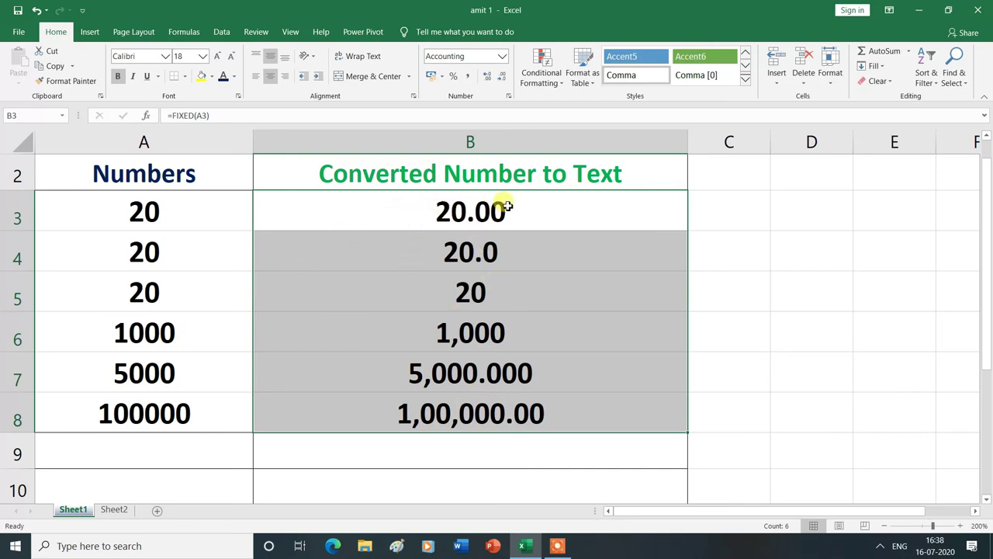
{"action": "left_click", "coordinate": [364, 468]}
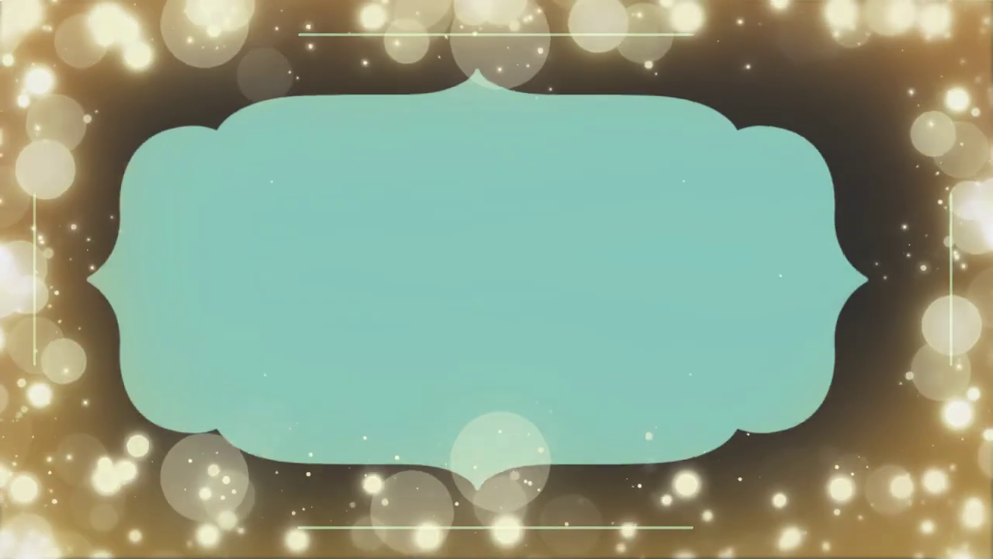